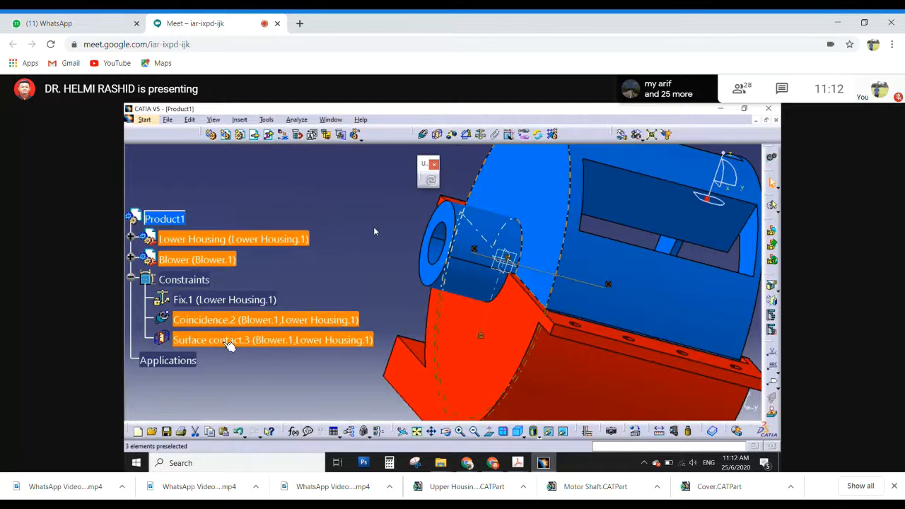
- Set the Assembly Design update option to Automatic
middle_click_drag(323, 293, 582, 352)
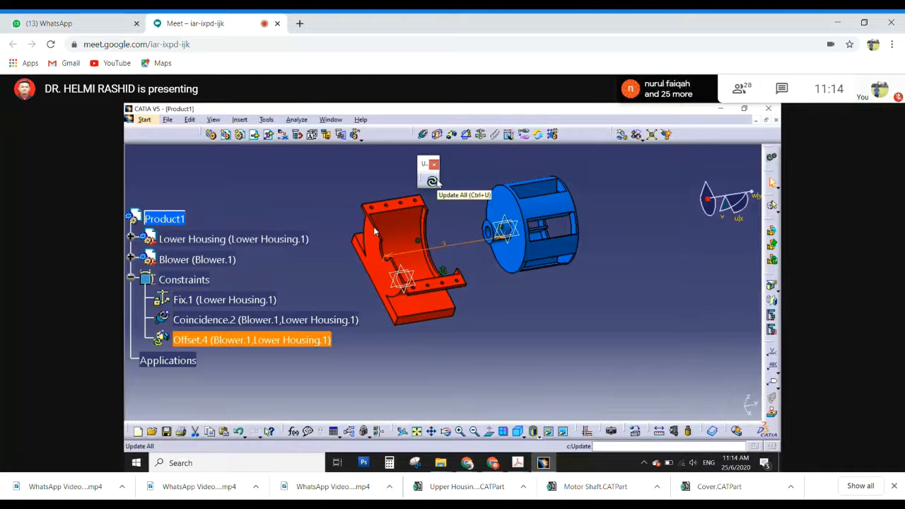
left_click(266, 120)
left_click(283, 210)
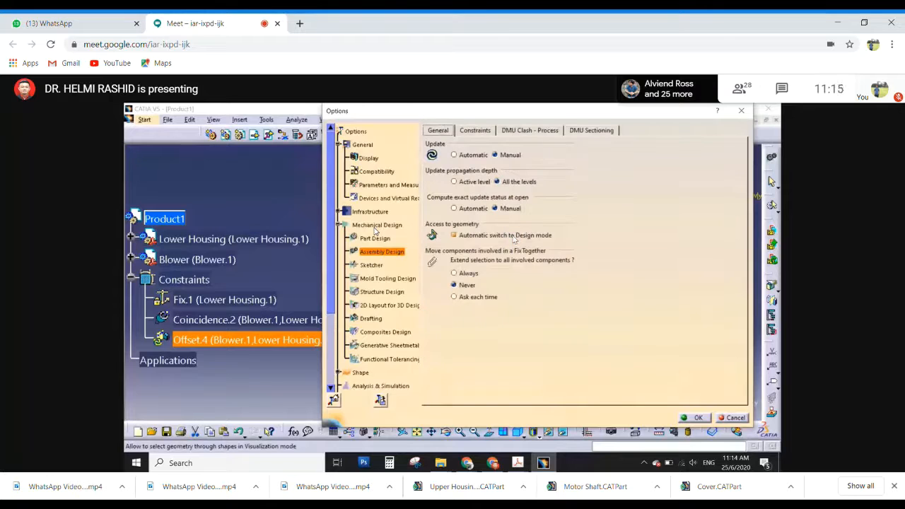
left_click(454, 155)
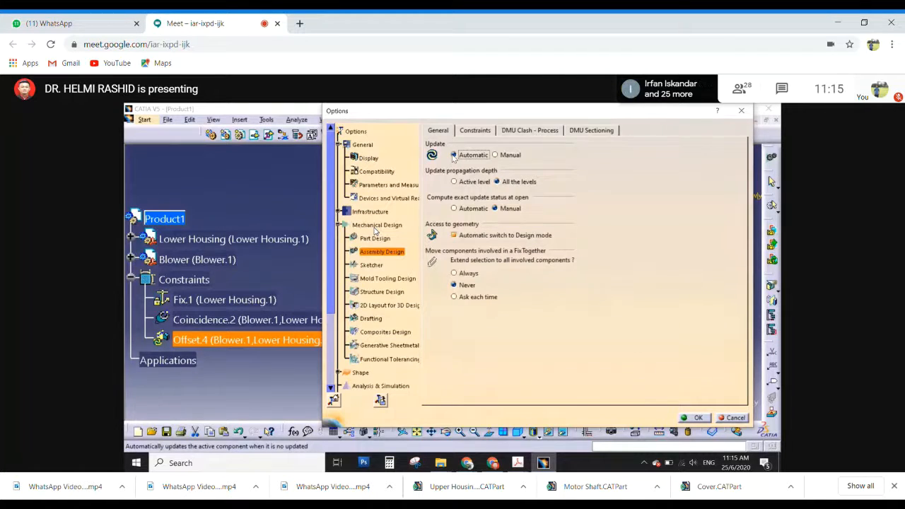
left_click(693, 416)
left_click(555, 299)
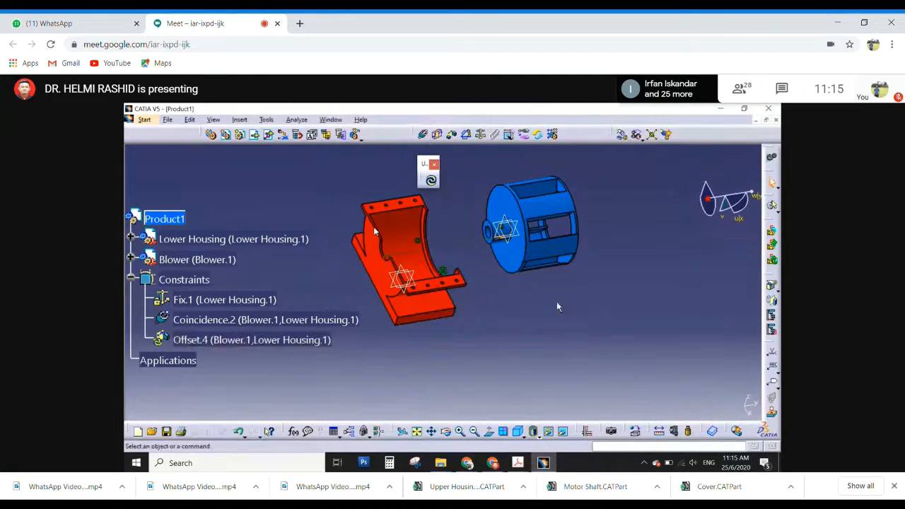
- Delete the existing offset constraint between the blower and the lower housing
left_click(275, 340)
key("Delete")
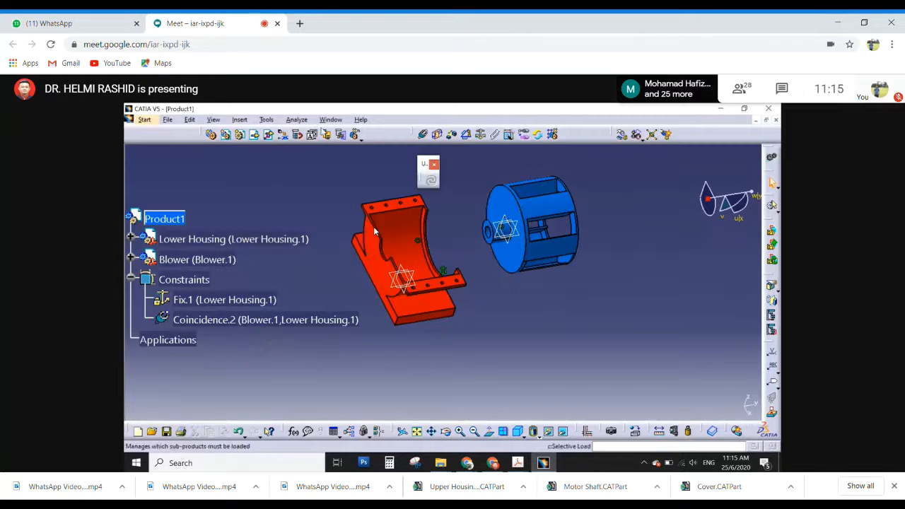
- Try a 3 mm offset constraint between the blower's hub-side end face and the lower housing's inner side face, and undo it
left_click(451, 135)
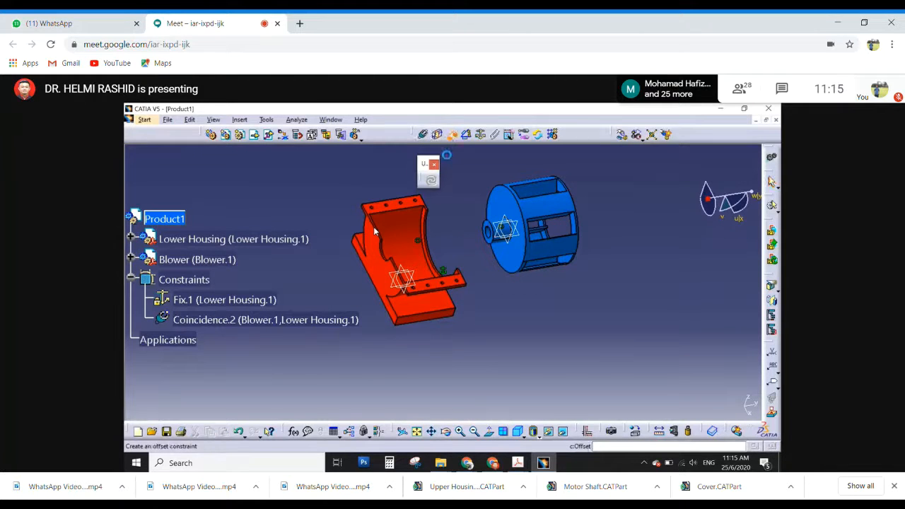
left_click(512, 204)
middle_click_drag(420, 238, 402, 266)
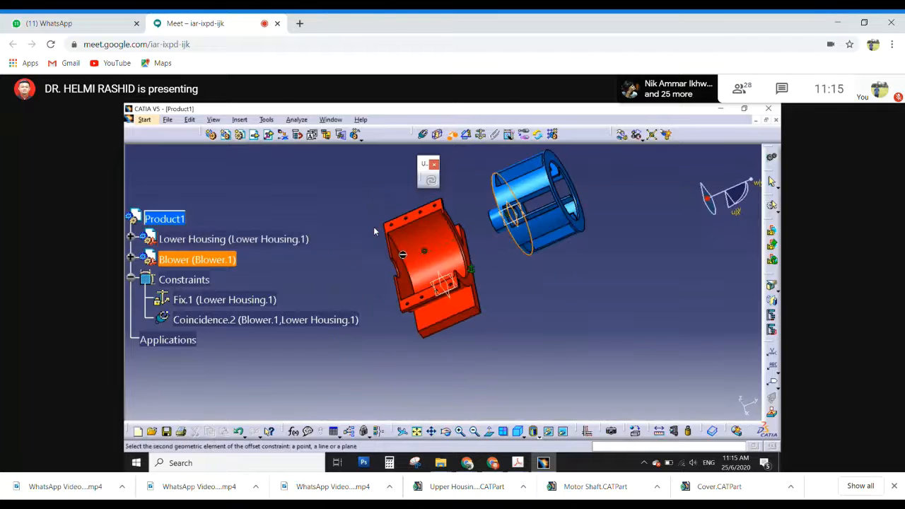
left_click(401, 258)
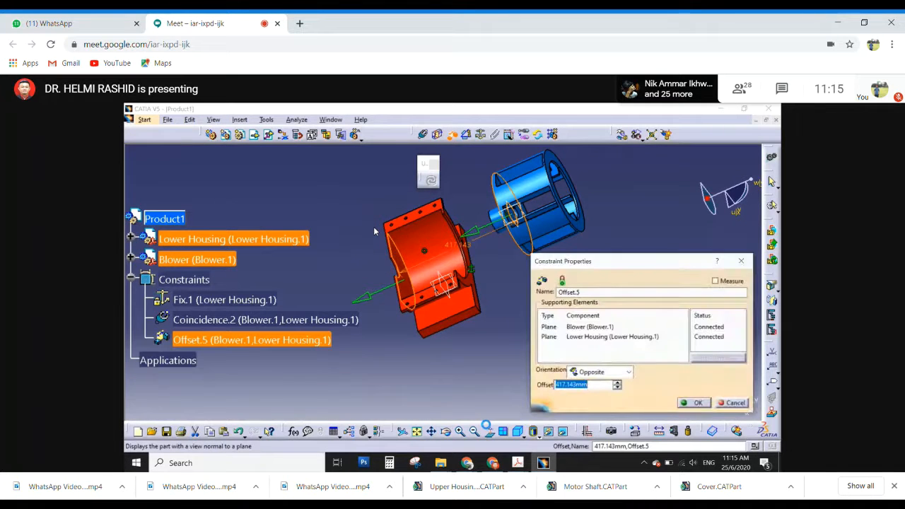
type("3")
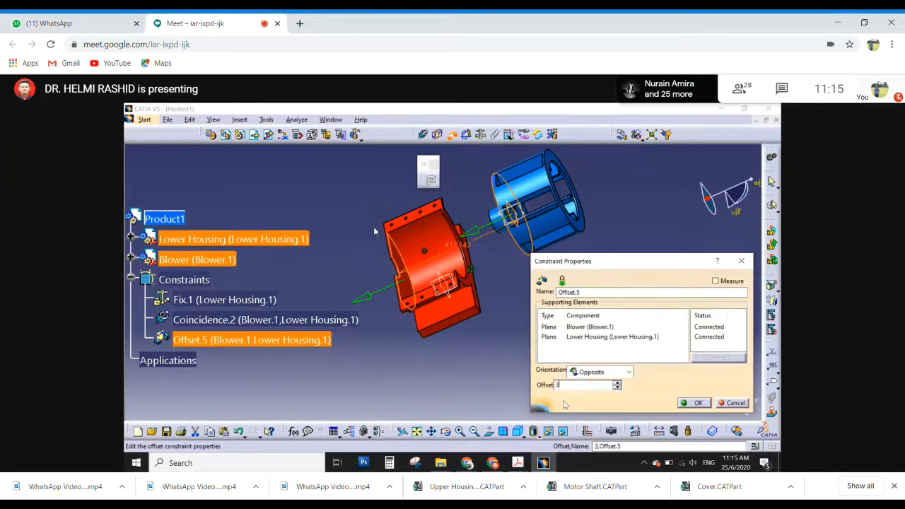
left_click(702, 406)
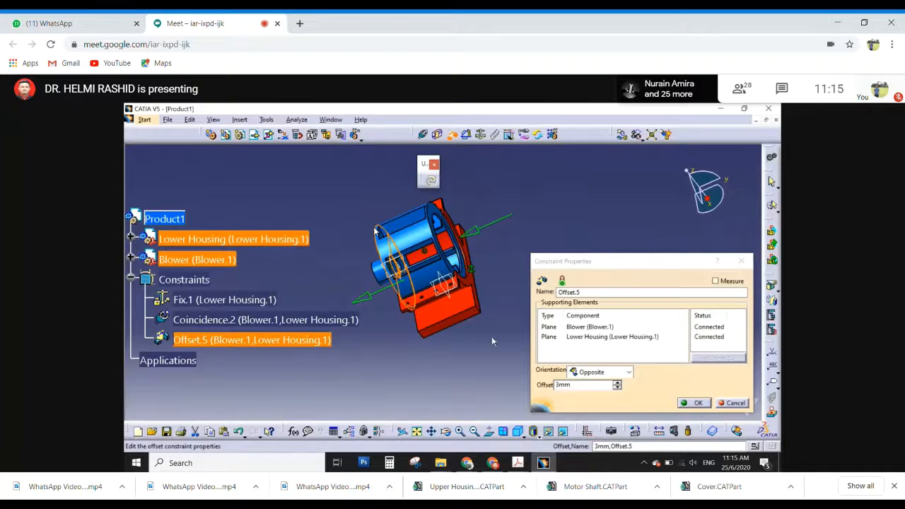
middle_click_drag(412, 350, 466, 311)
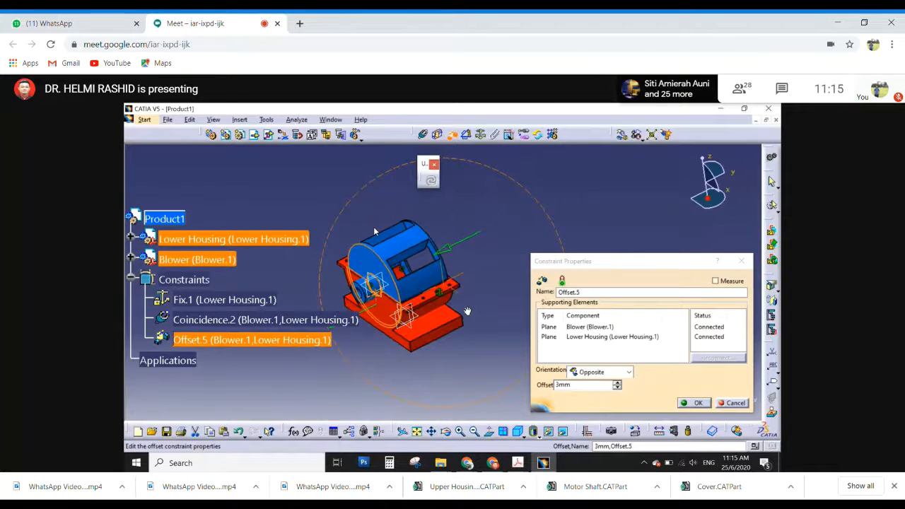
left_click(689, 403)
middle_click_drag(586, 323, 552, 317)
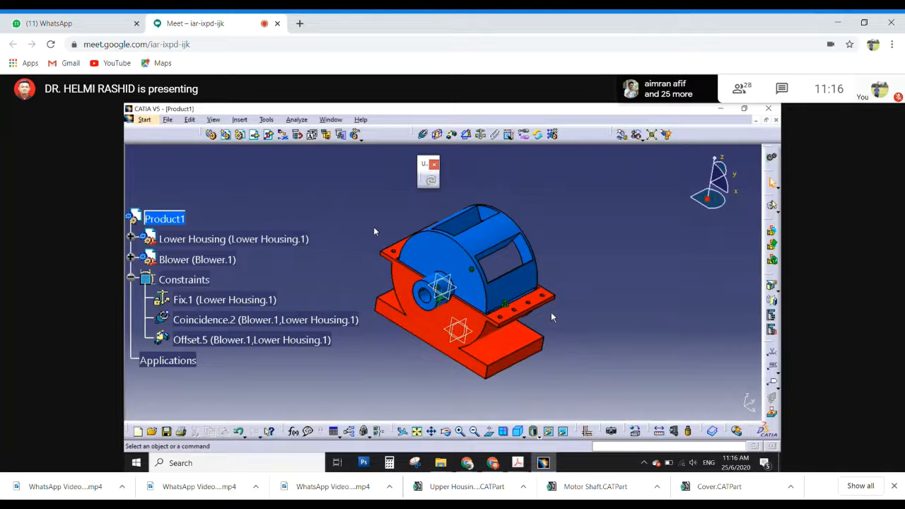
key("ctrl+z")
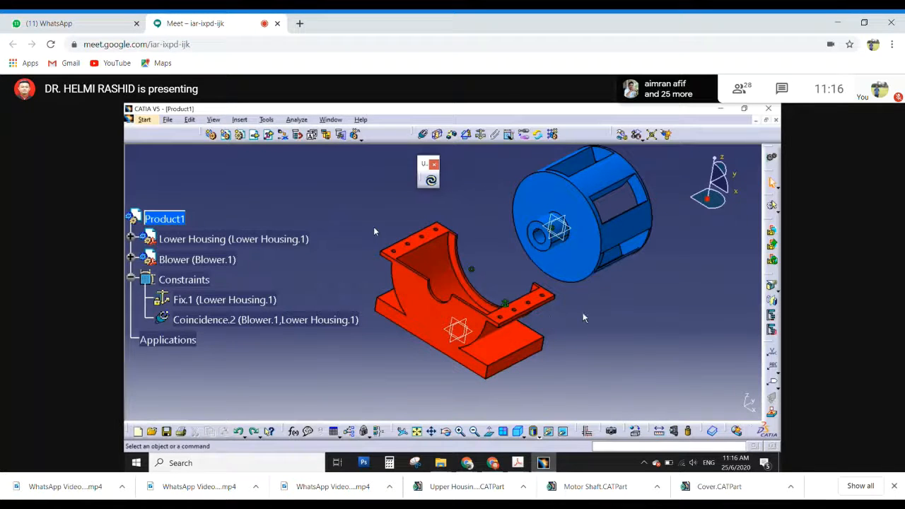
middle_click_drag(582, 316, 517, 327)
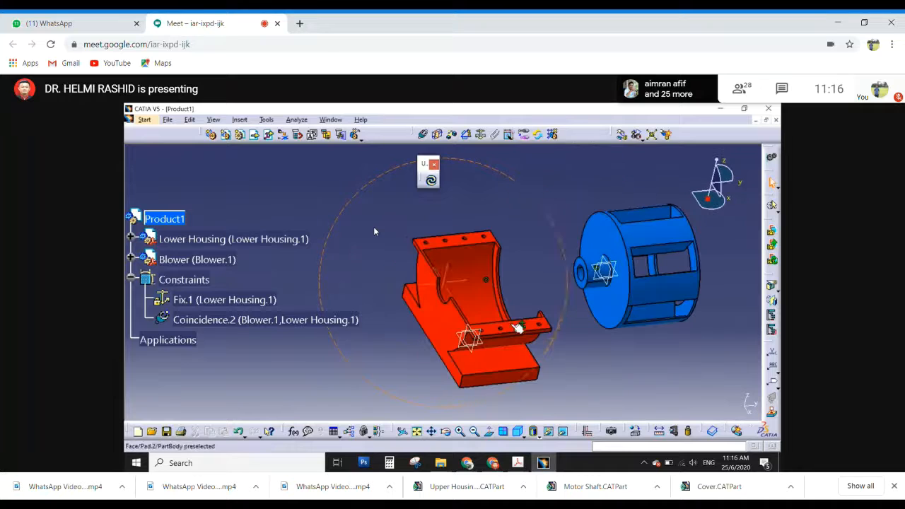
- Set the Assembly Design update option to Manual and update the assembly
left_click(267, 119)
left_click(287, 210)
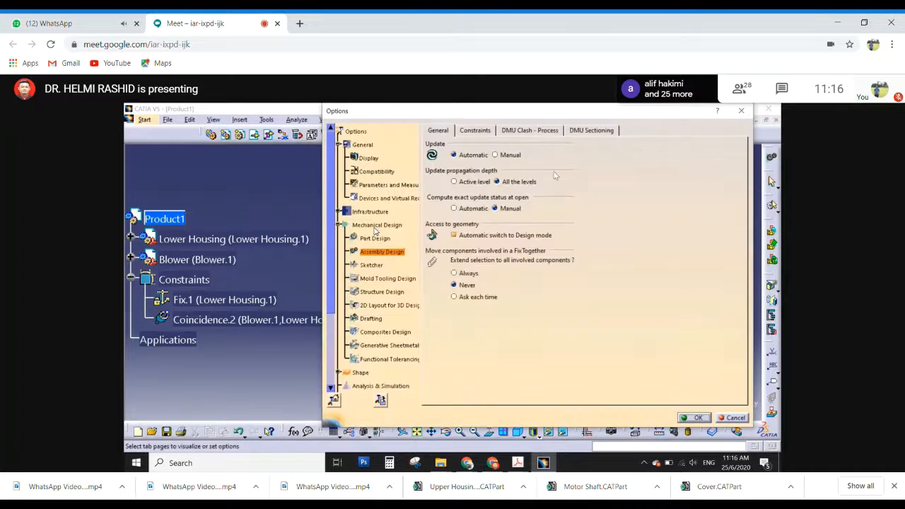
left_click(495, 154)
left_click(694, 417)
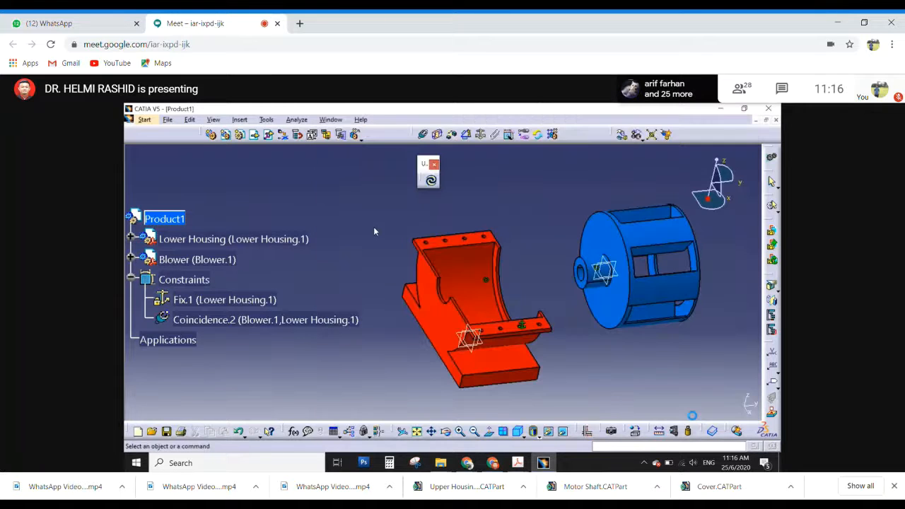
left_click(430, 182)
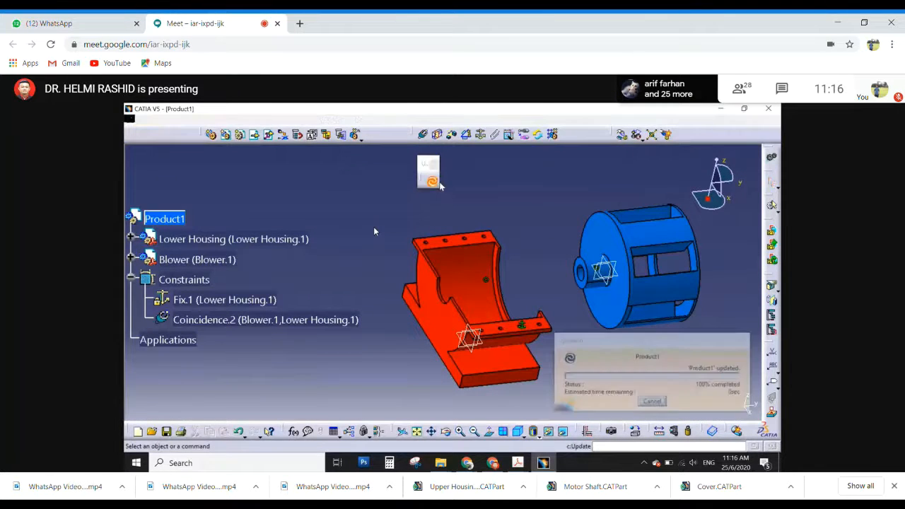
- Offset the blower's hub-side end face 3 mm from the lower housing's inner side face and update the assembly
left_click(437, 134)
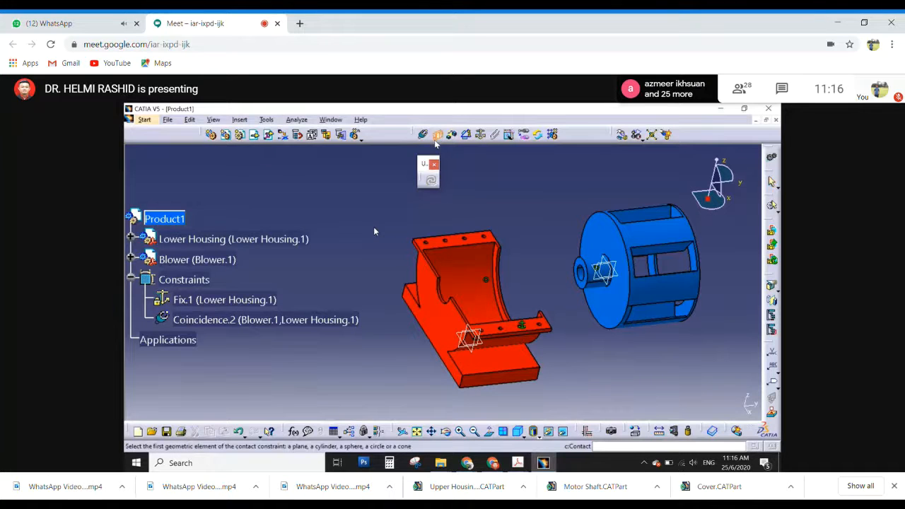
left_click(451, 134)
left_click(607, 246)
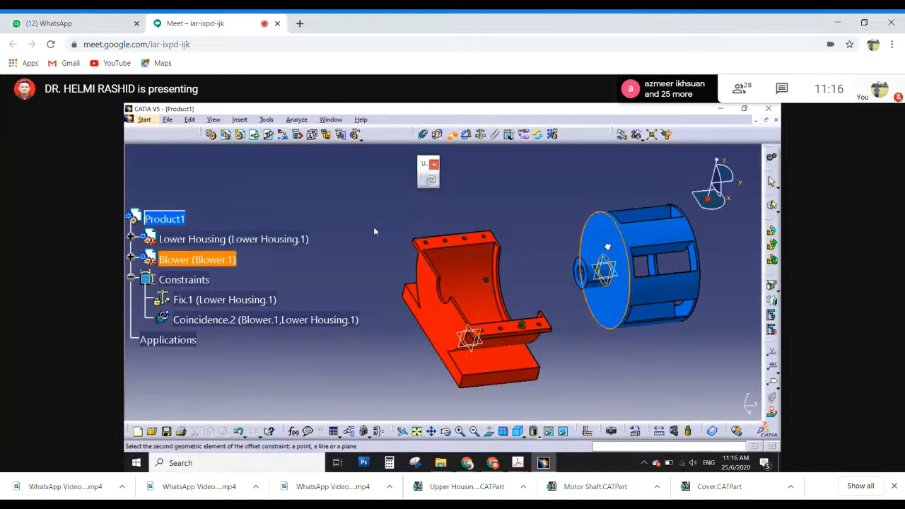
middle_click_drag(540, 297, 453, 316)
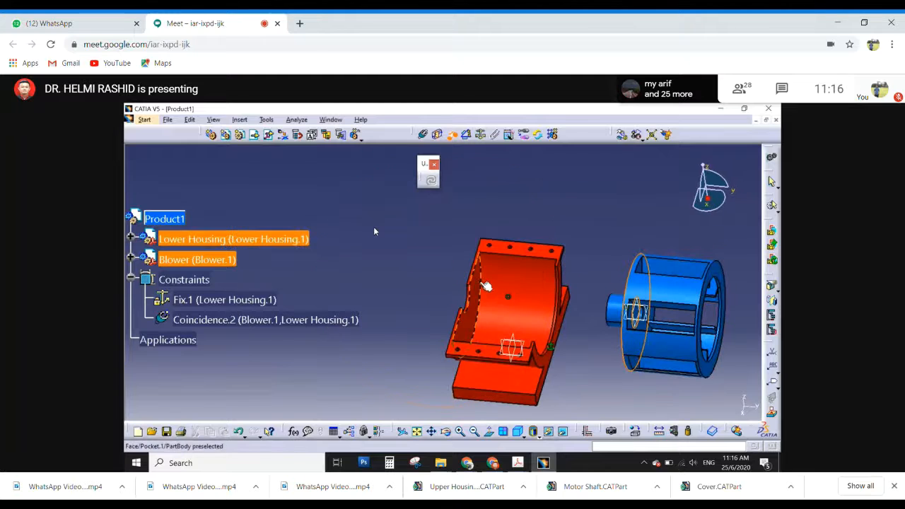
left_click(484, 289)
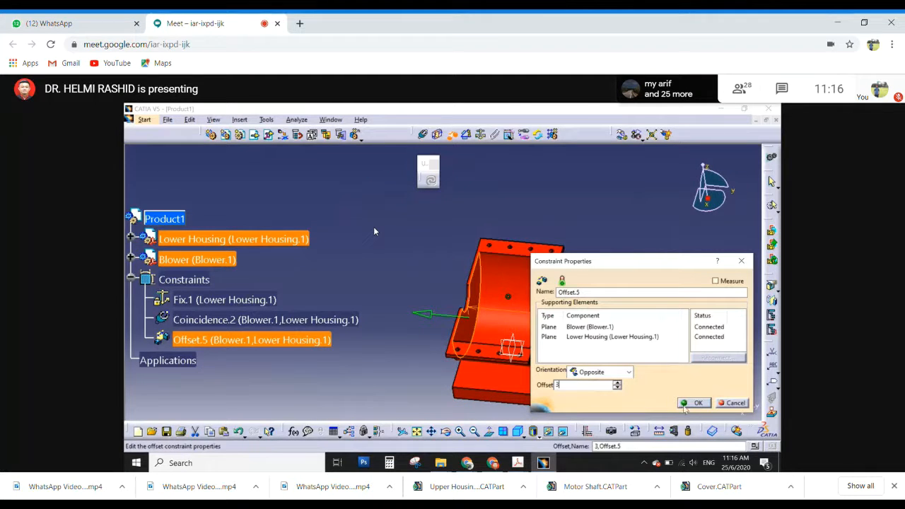
key("Return")
middle_click_drag(456, 330, 467, 315)
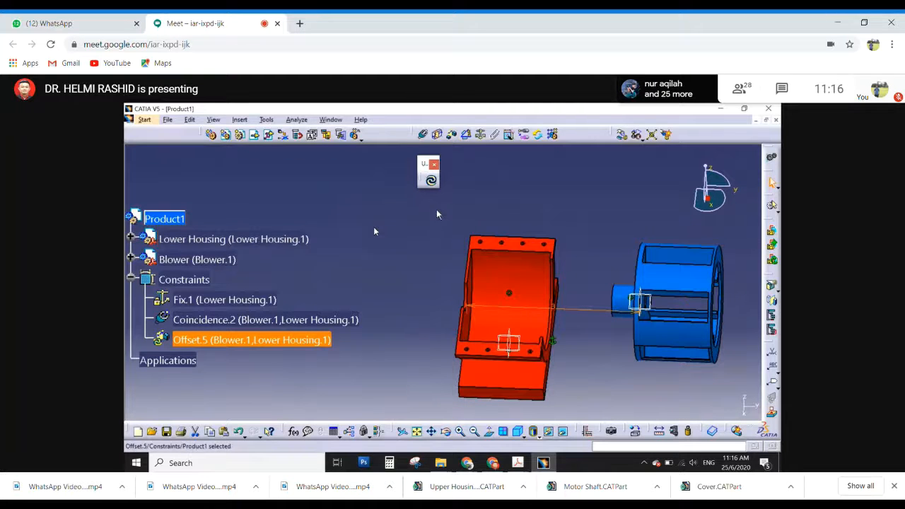
left_click(431, 181)
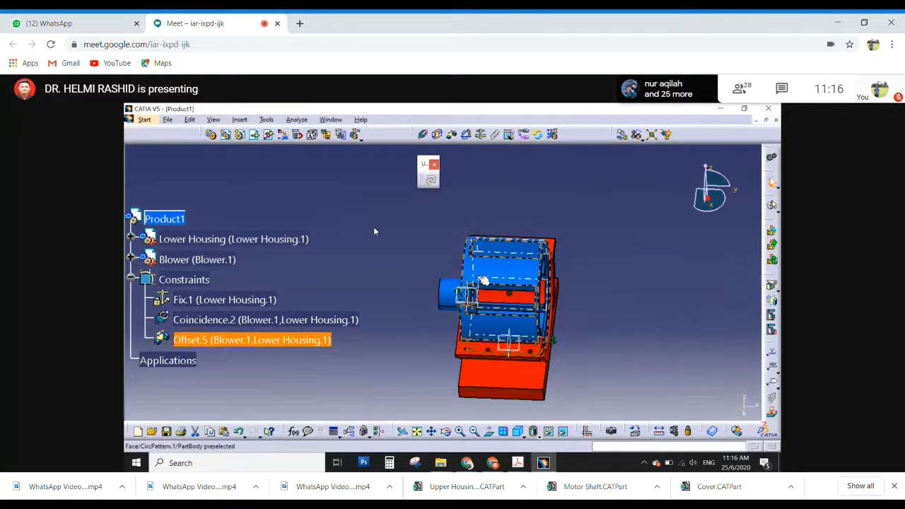
- Examine the clearance between the blower and the lower housing from both ends, along with the constraints holding them
middle_click_drag(482, 370, 425, 108)
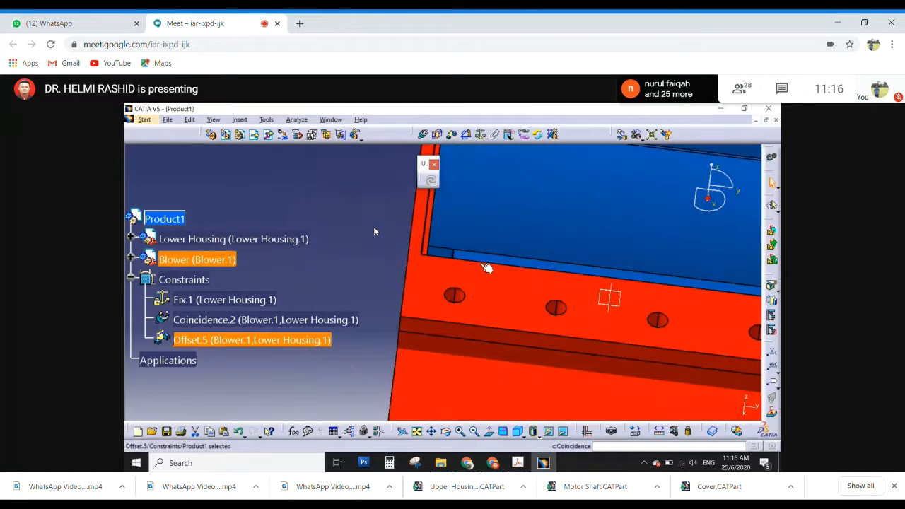
middle_click_drag(487, 266, 462, 250)
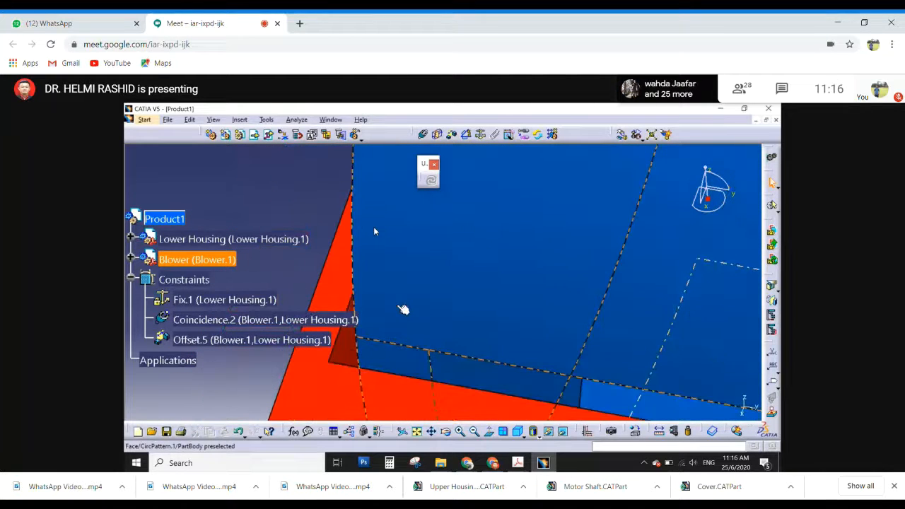
middle_click_drag(323, 292, 602, 259)
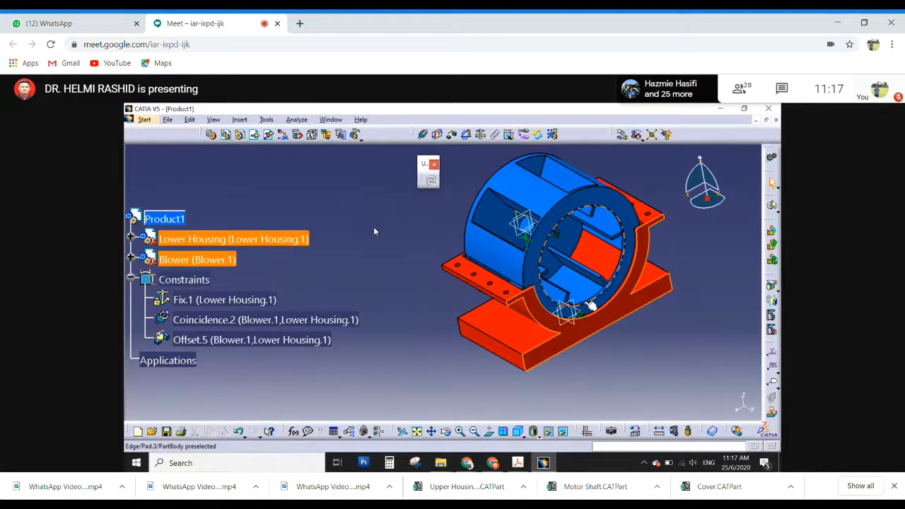
middle_click(460, 316)
middle_click_drag(460, 316, 661, 327)
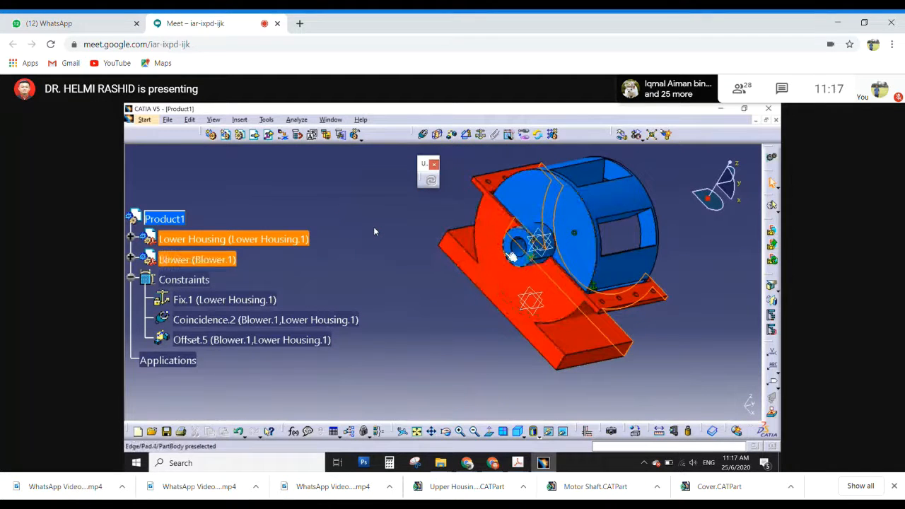
middle_click_drag(640, 318, 597, 343)
left_click(583, 282)
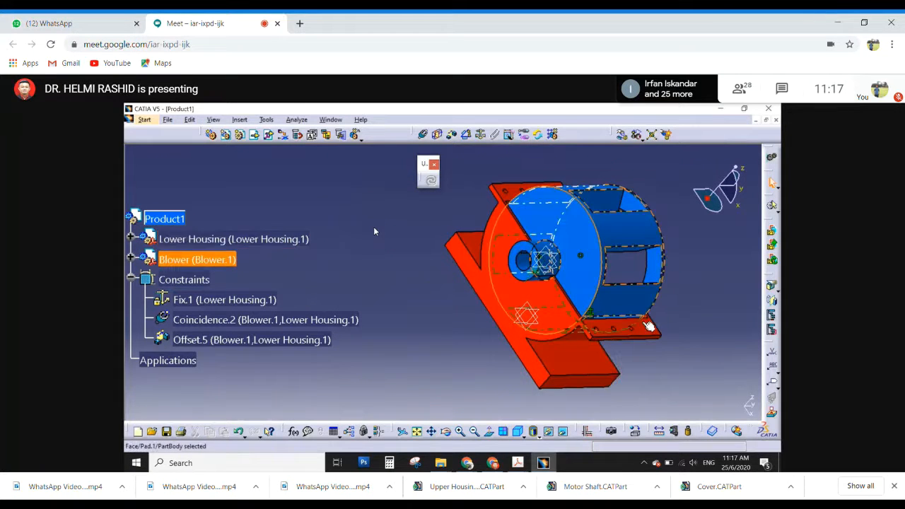
middle_click_drag(645, 321, 517, 337)
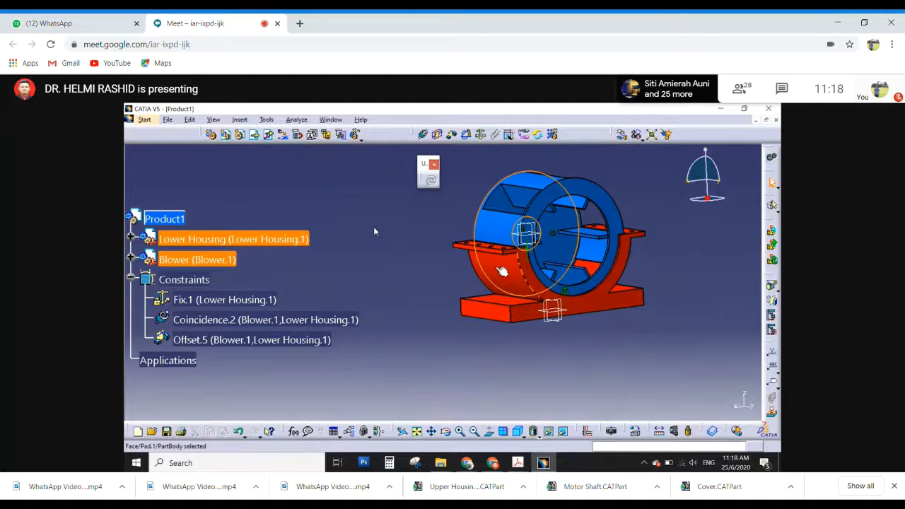
left_click(417, 278)
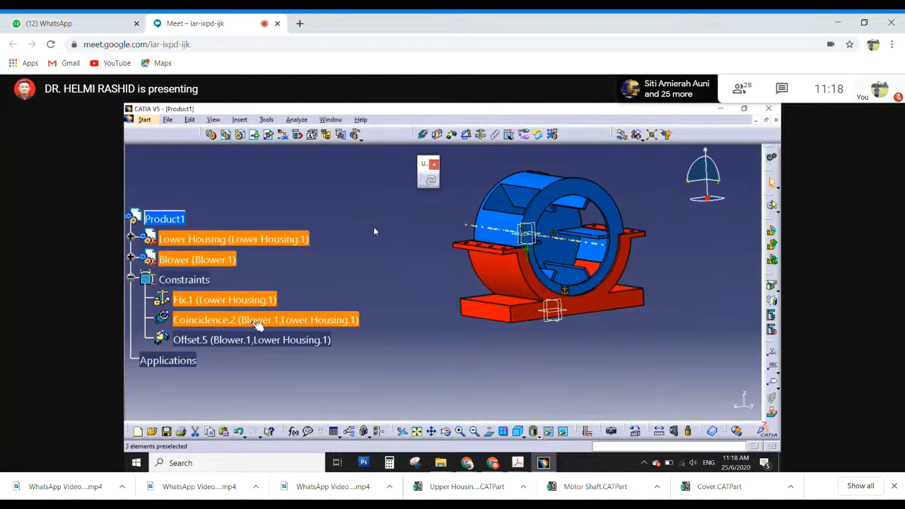